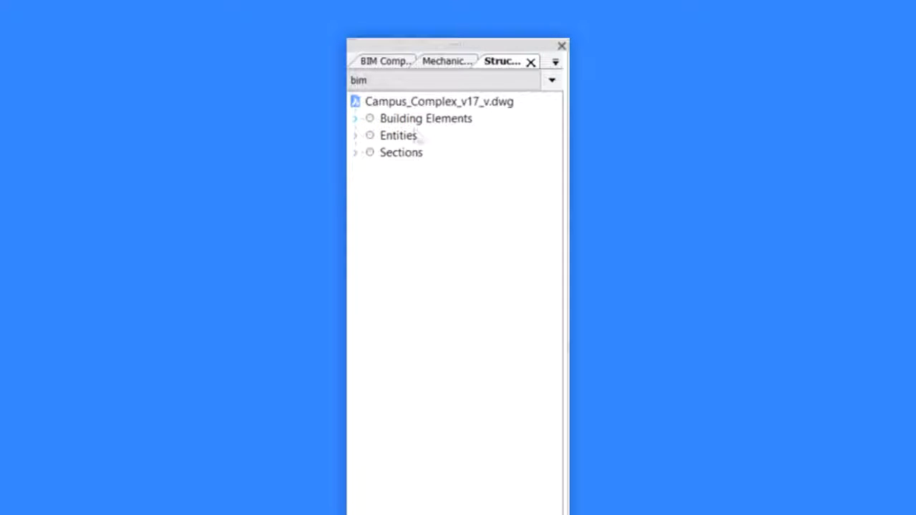
# Step: Expand Building Elements and the Bldg2-East branch in the drawing's structure tree
pyautogui.click(356, 120)
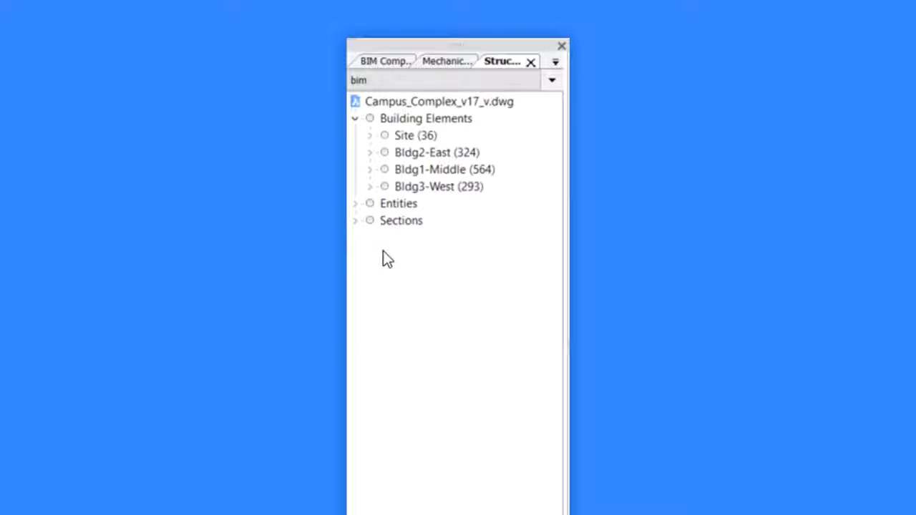
pyautogui.click(370, 153)
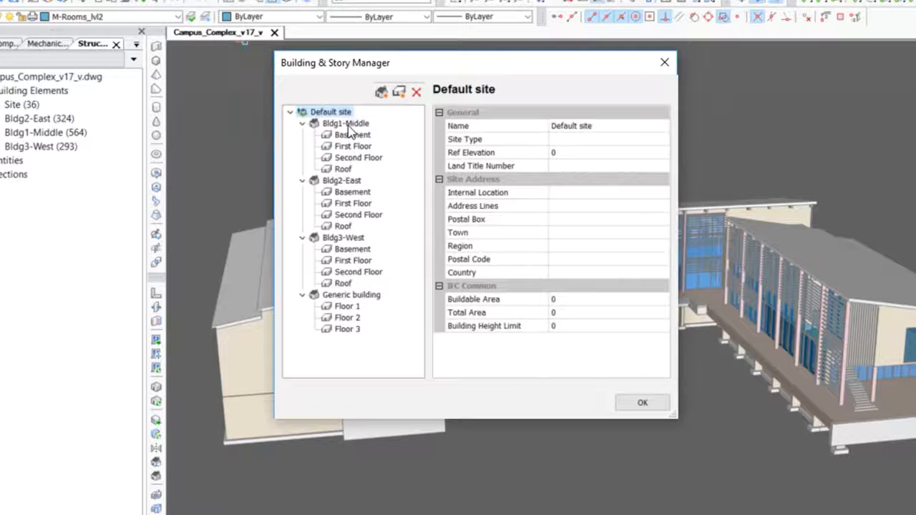
# Step: Review the properties of Bldg1-Middle, its Basement, First Floor and Second Floor, and Bldg3-West in the Building & Story Manager
pyautogui.click(346, 123)
pyautogui.moveTo(666, 157); pyautogui.dragTo(665, 194)
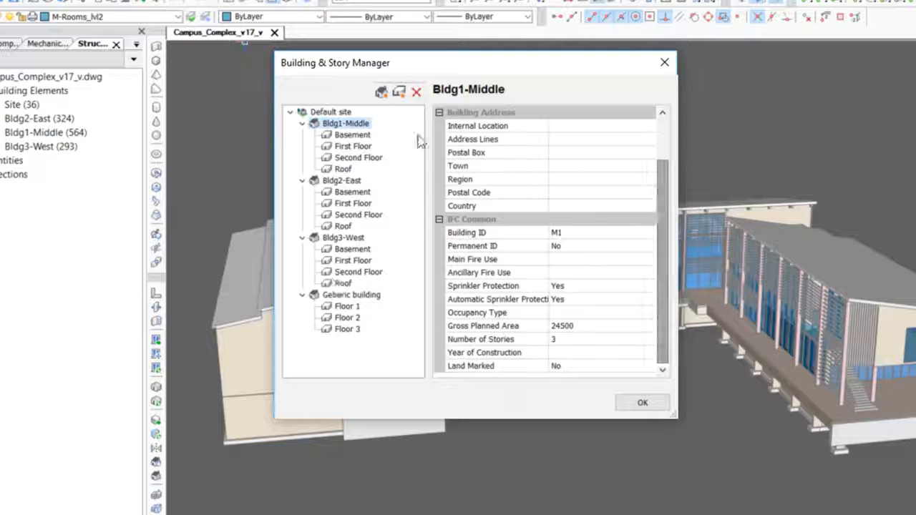
pyautogui.click(350, 136)
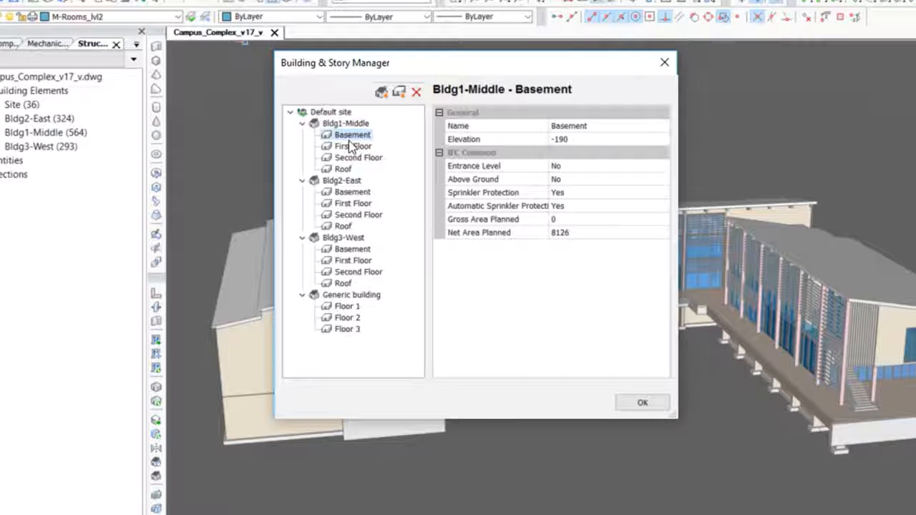
pyautogui.click(352, 146)
pyautogui.click(358, 158)
pyautogui.click(343, 237)
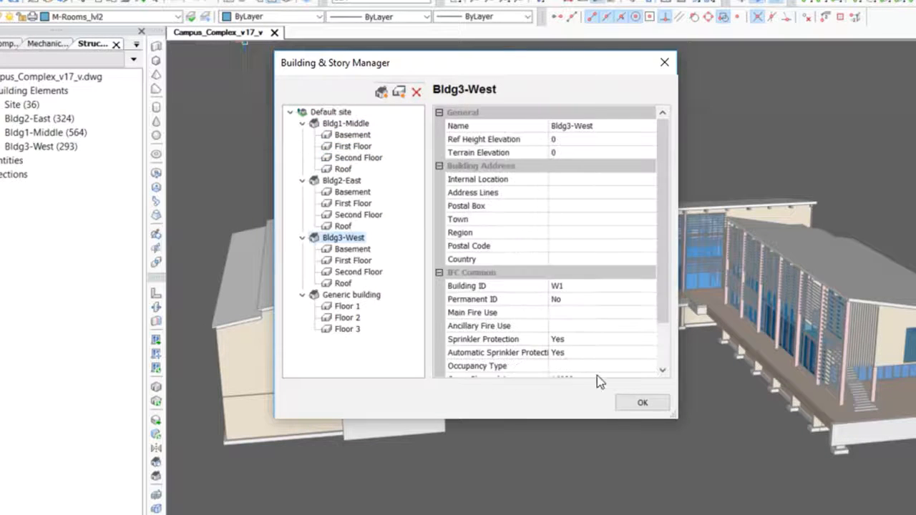
pyautogui.click(643, 403)
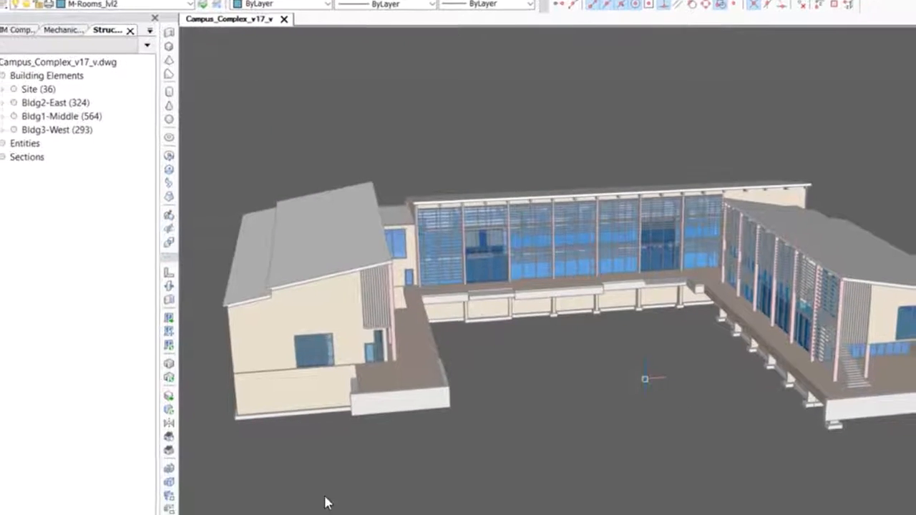
# Step: Highlight the Bldg1-Middle elements in the model, and select all First Floor rooms of Bldg2-East through the structure tree
pyautogui.click(85, 102)
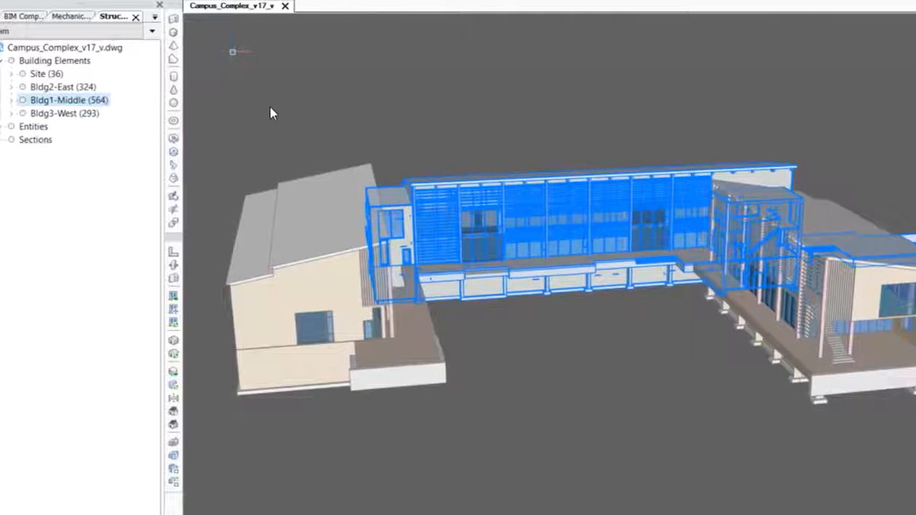
pyautogui.press('Escape')
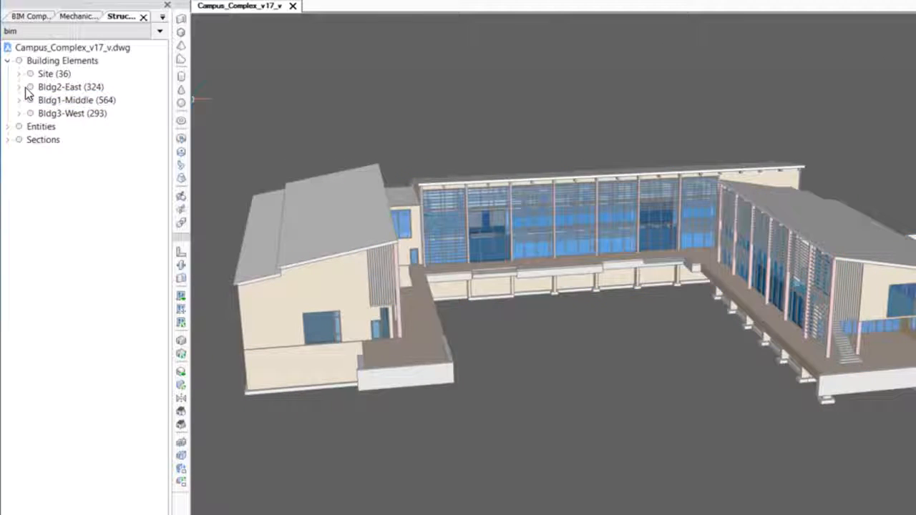
pyautogui.click(19, 86)
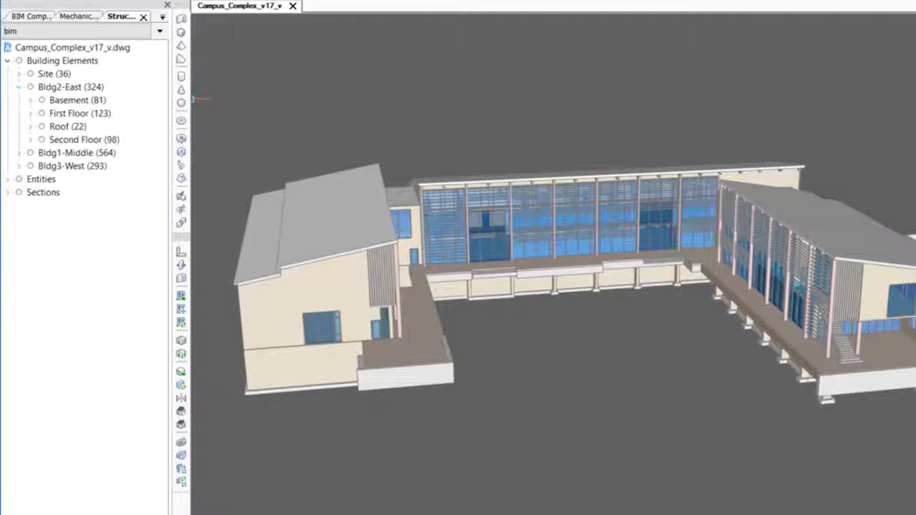
pyautogui.click(30, 114)
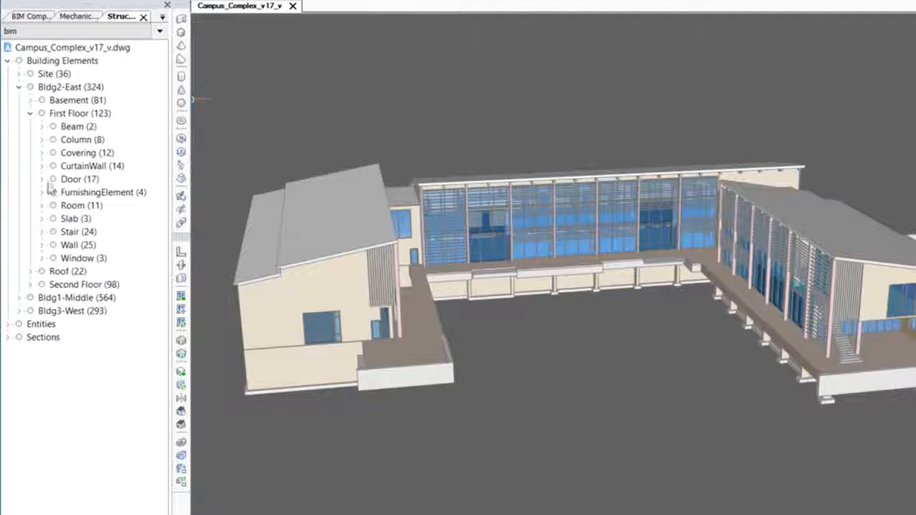
pyautogui.click(42, 206)
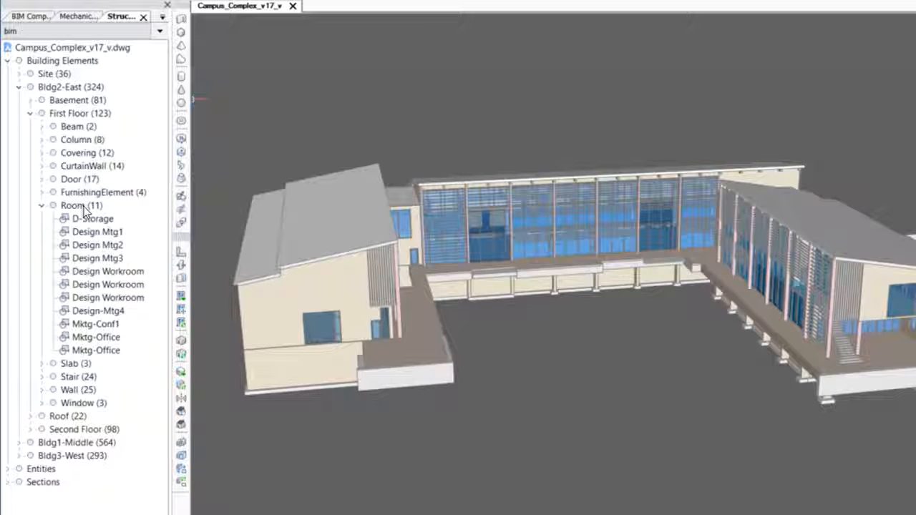
pyautogui.click(82, 206)
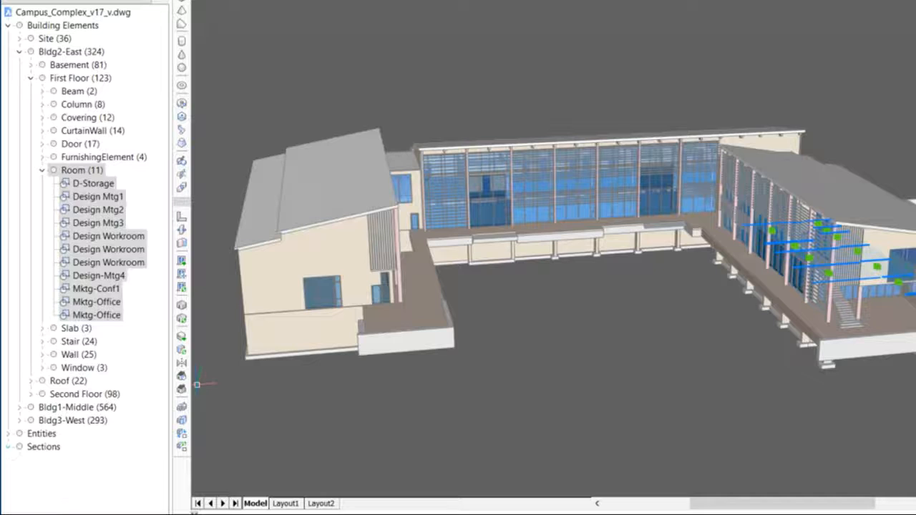
# Step: Select the Floor 1 Plan section in the structure tree and set its Clip display to Yes
pyautogui.click(8, 447)
pyautogui.click(20, 499)
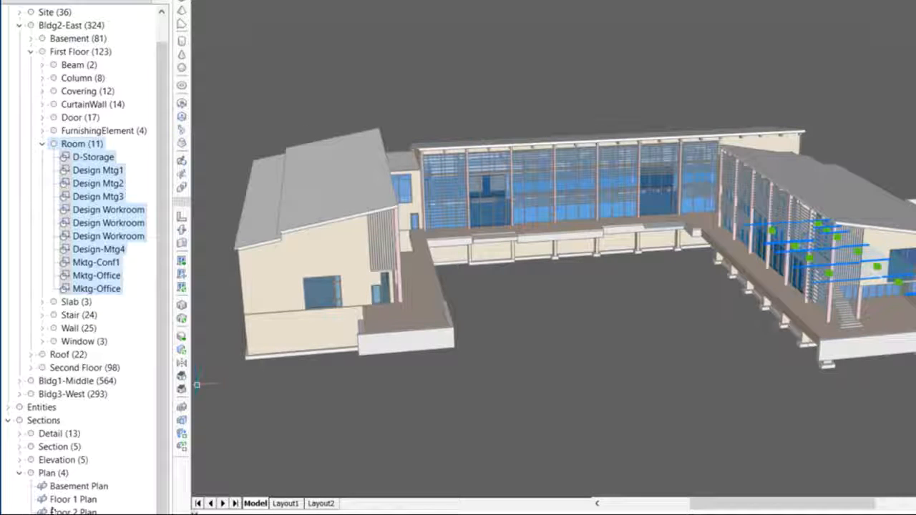
pyautogui.click(74, 501)
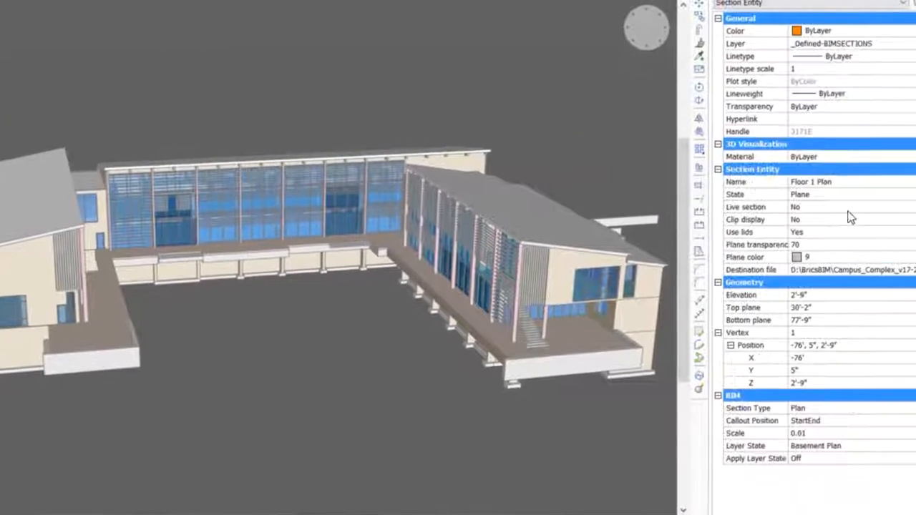
pyautogui.click(903, 219)
pyautogui.click(910, 220)
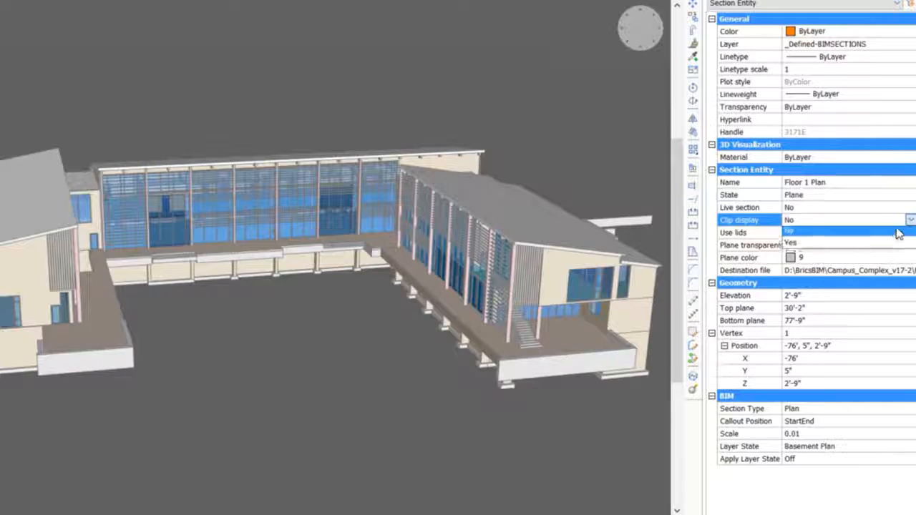
pyautogui.click(887, 245)
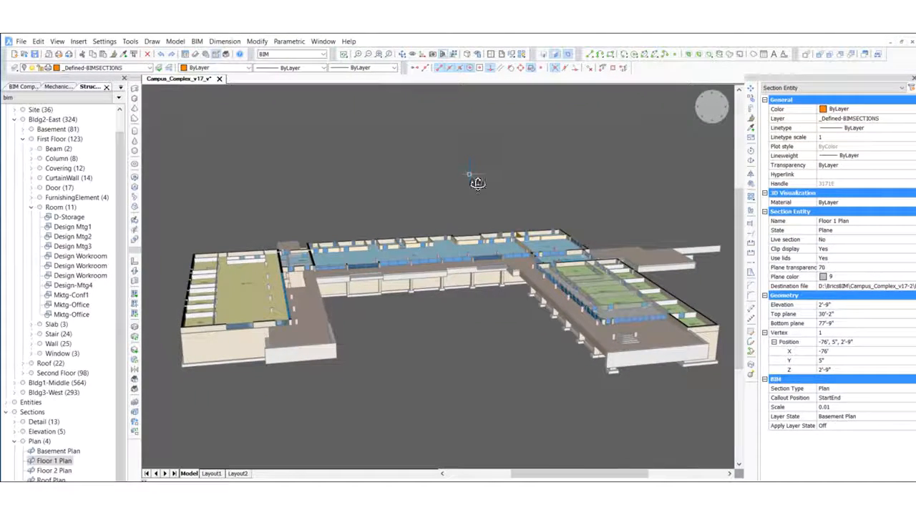
pyautogui.keyDown('shift'); pyautogui.moveTo(477, 183); pyautogui.dragTo(481, 210, button='middle'); pyautogui.keyUp('shift')
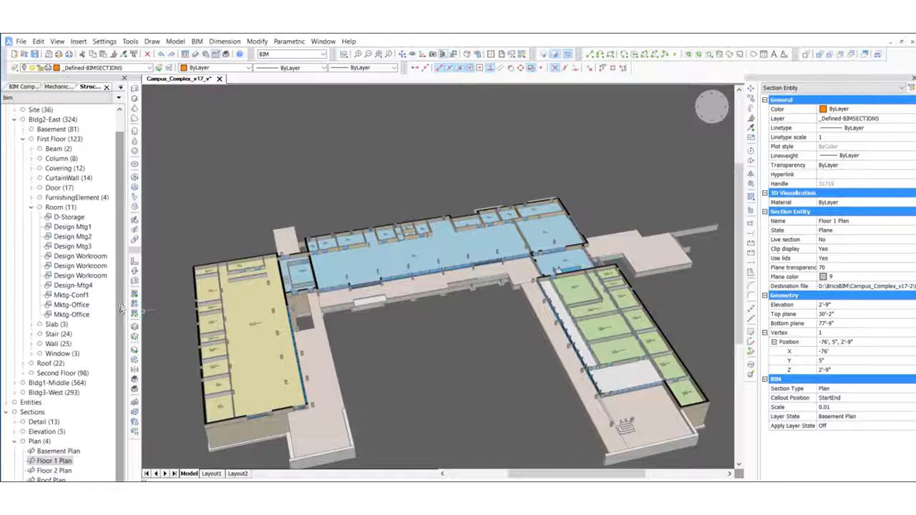
# Step: Add BIM/Department to the building elements' grouping in the bim structure tree configuration and place it above BIM/Composition
pyautogui.scroll(1, 121, 310)
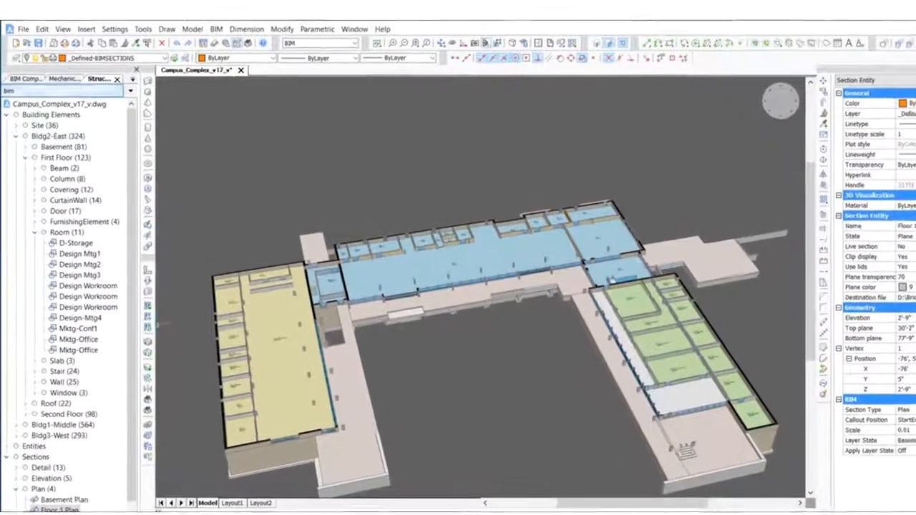
pyautogui.click(74, 96)
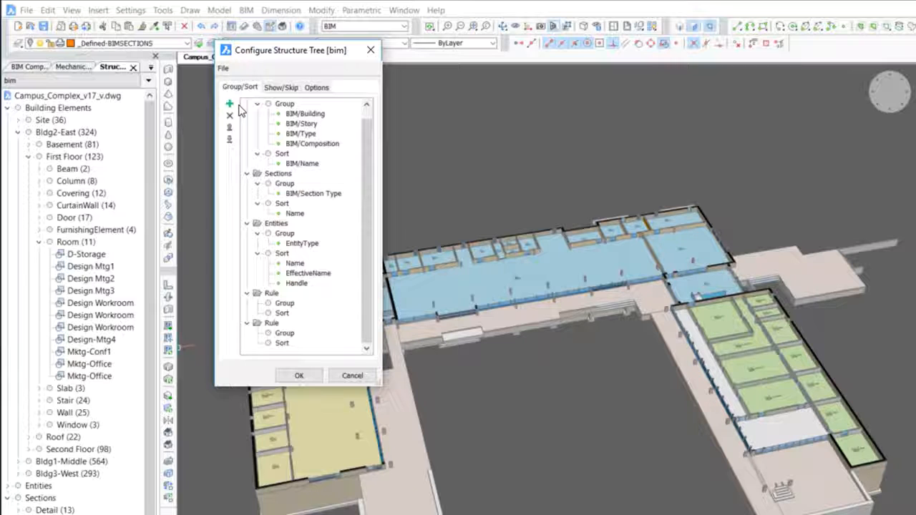
pyautogui.click(284, 104)
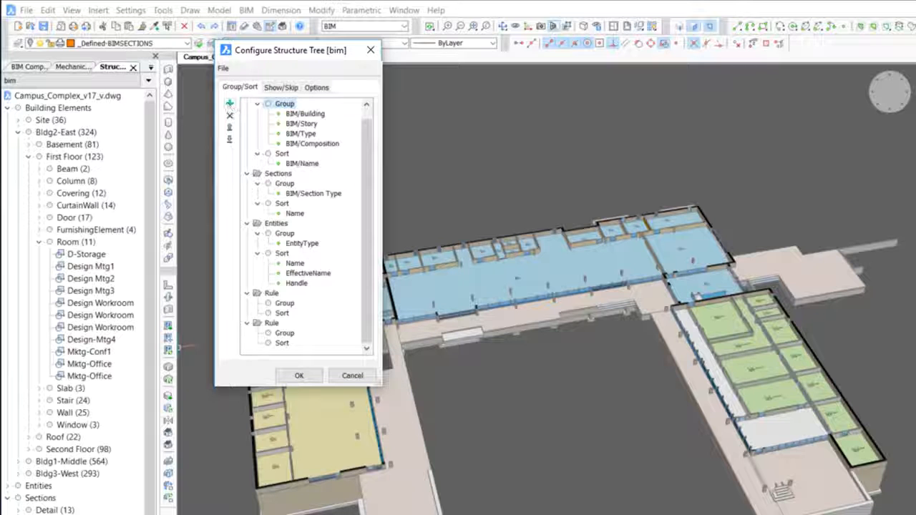
pyautogui.click(230, 104)
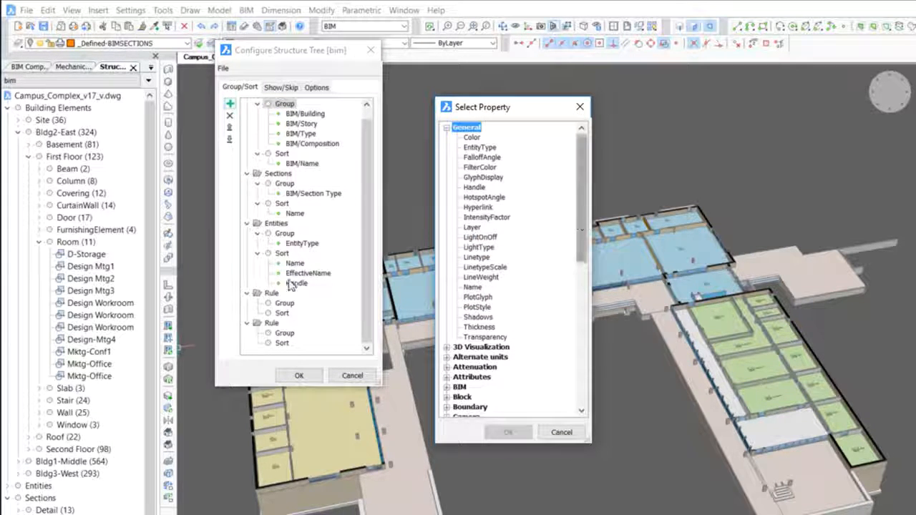
pyautogui.scroll(-3, 577, 245)
pyautogui.click(447, 308)
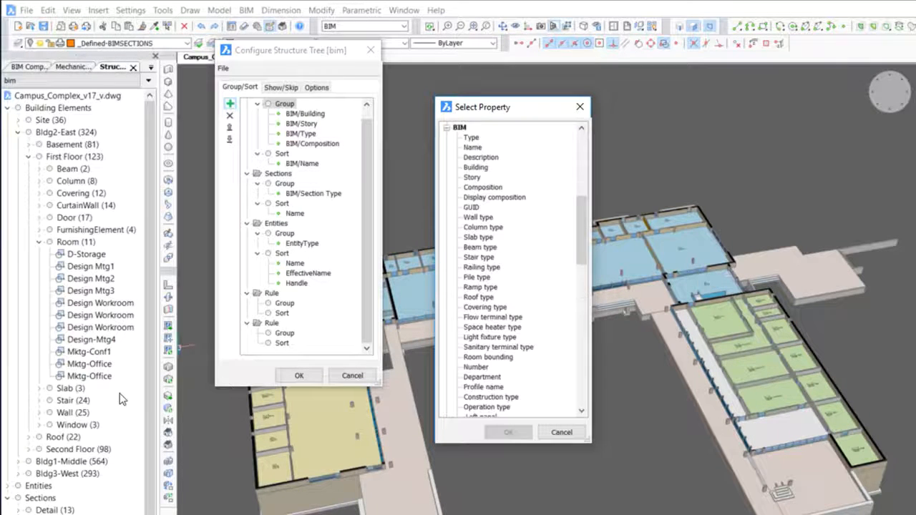
pyautogui.click(483, 377)
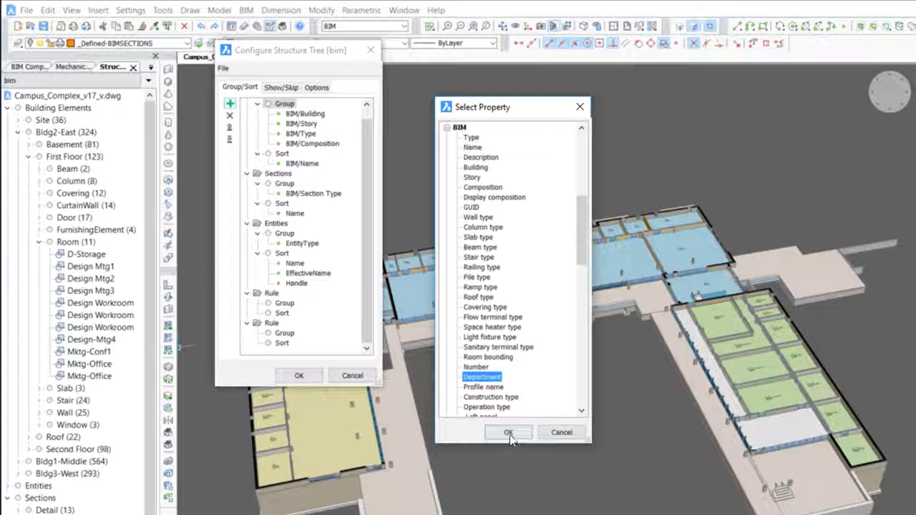
pyautogui.click(508, 433)
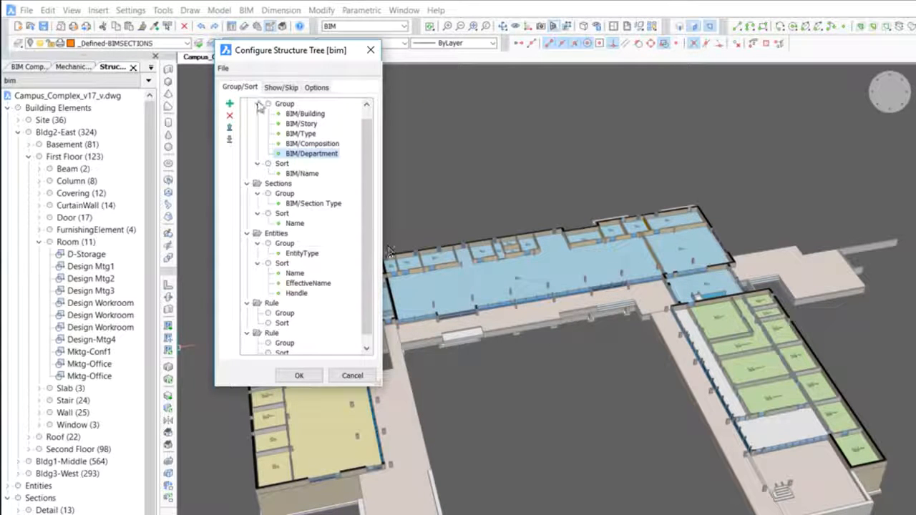
pyautogui.click(229, 129)
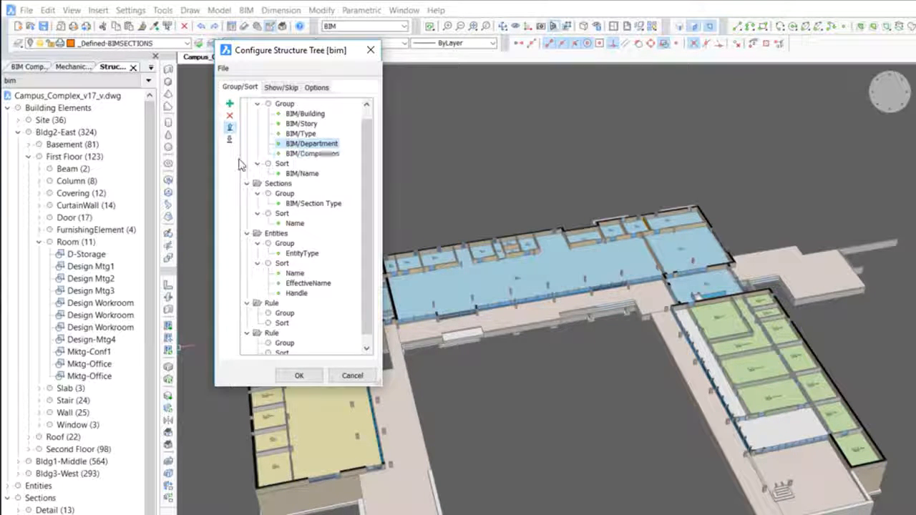
pyautogui.click(298, 375)
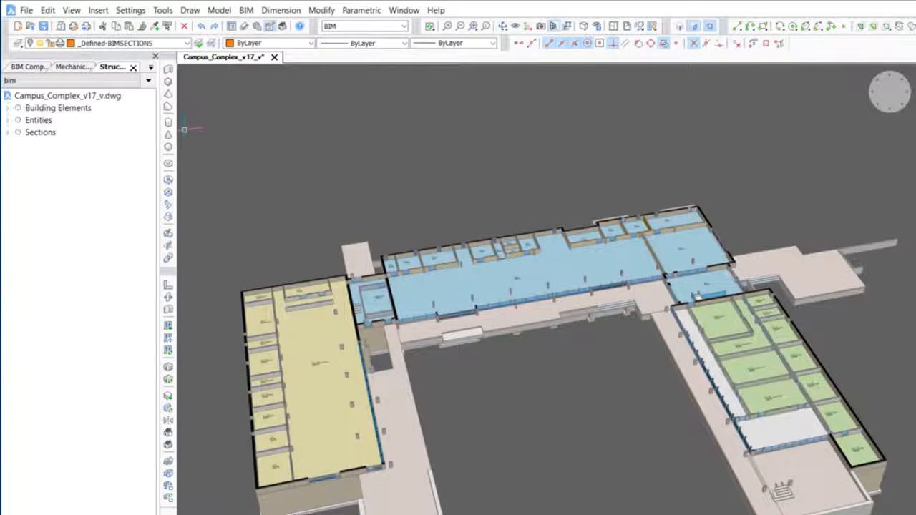
# Step: Expand the First Floor rooms of Bldg2-East in the structure tree and inspect the Design and Marketing department groups
pyautogui.click(8, 108)
pyautogui.click(18, 132)
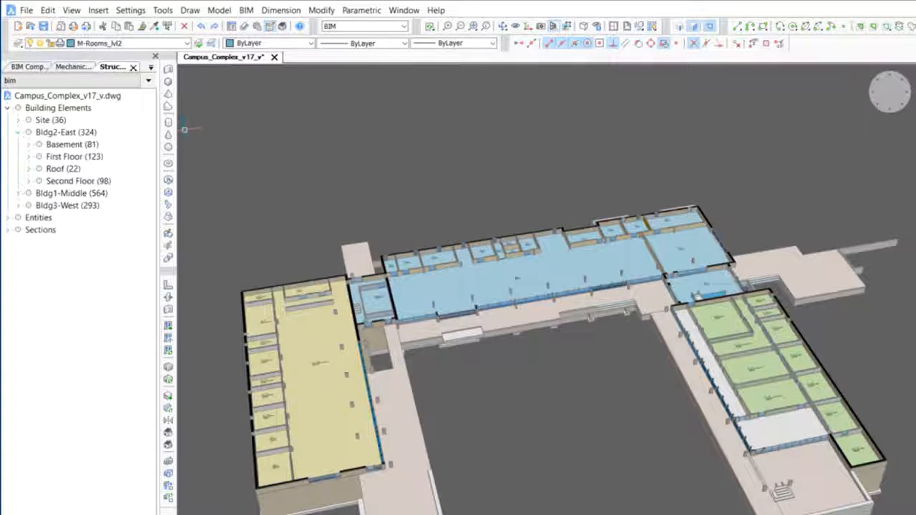
pyautogui.click(28, 157)
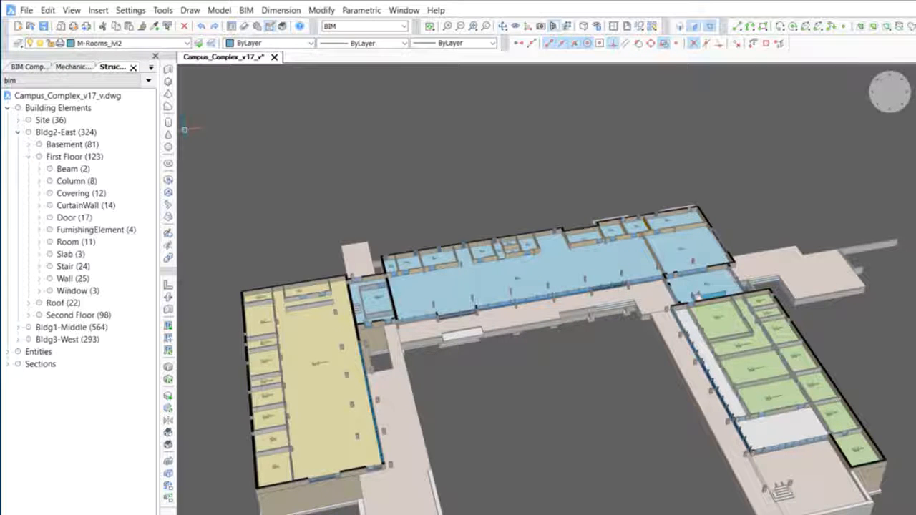
pyautogui.click(41, 242)
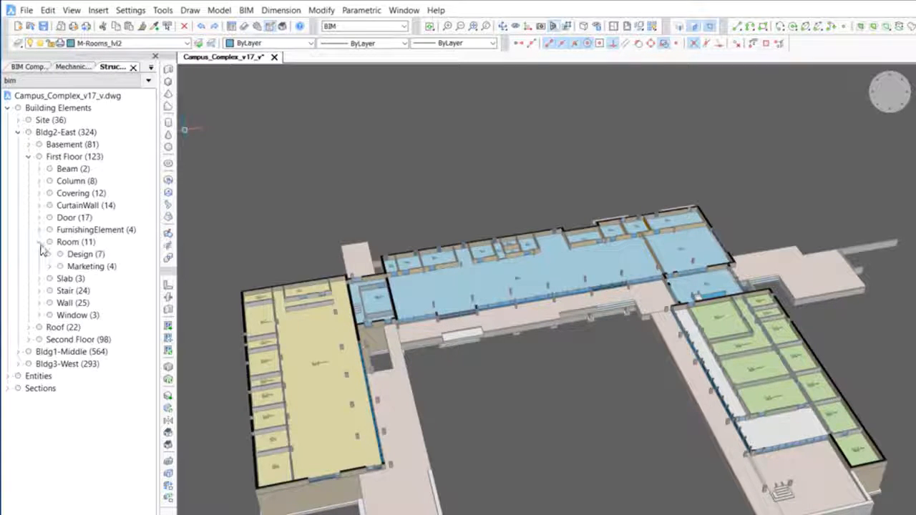
pyautogui.click(80, 254)
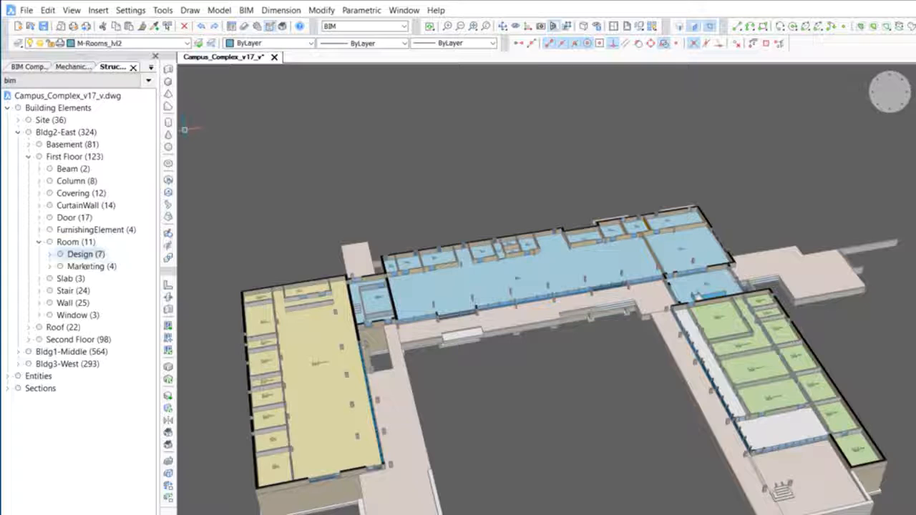
pyautogui.click(86, 266)
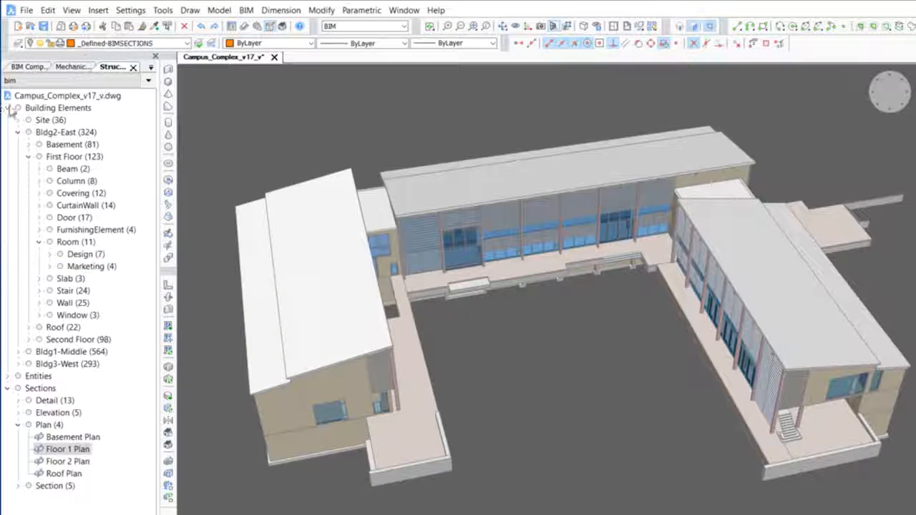
# Step: Collapse Building Elements and Sections, expand Entities, and highlight the unclassified 3D Solid entities in the model
pyautogui.click(9, 107)
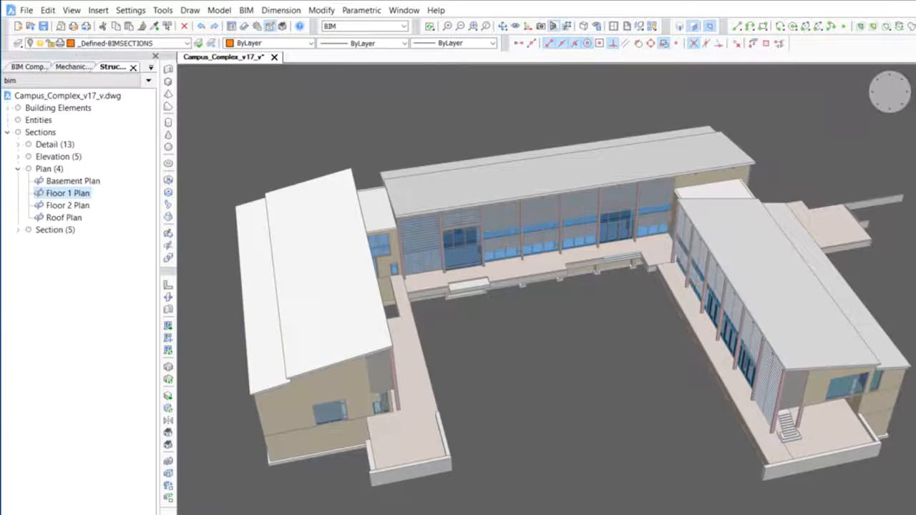
pyautogui.click(8, 130)
pyautogui.click(8, 120)
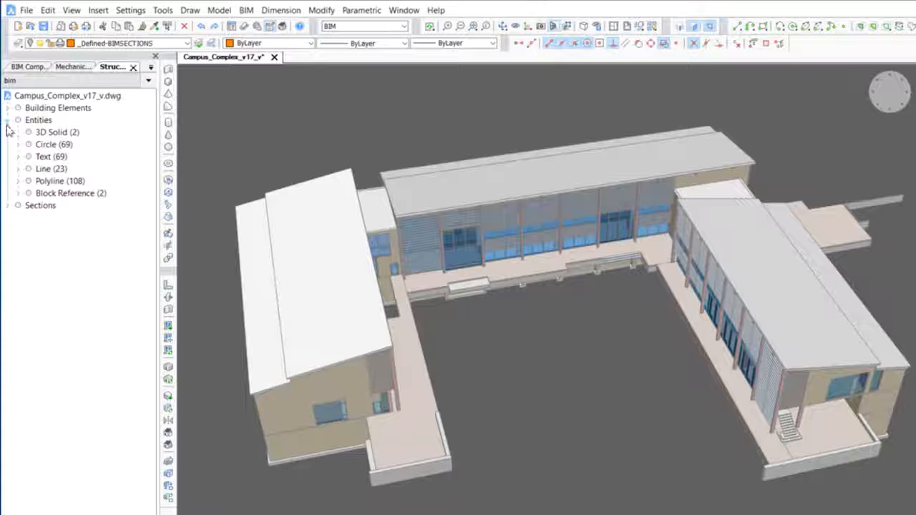
pyautogui.click(56, 133)
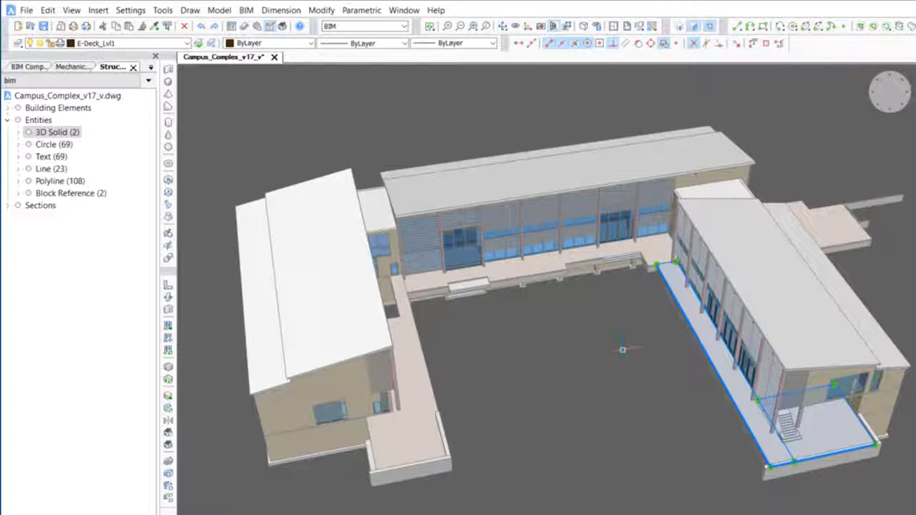
pyautogui.press('Escape')
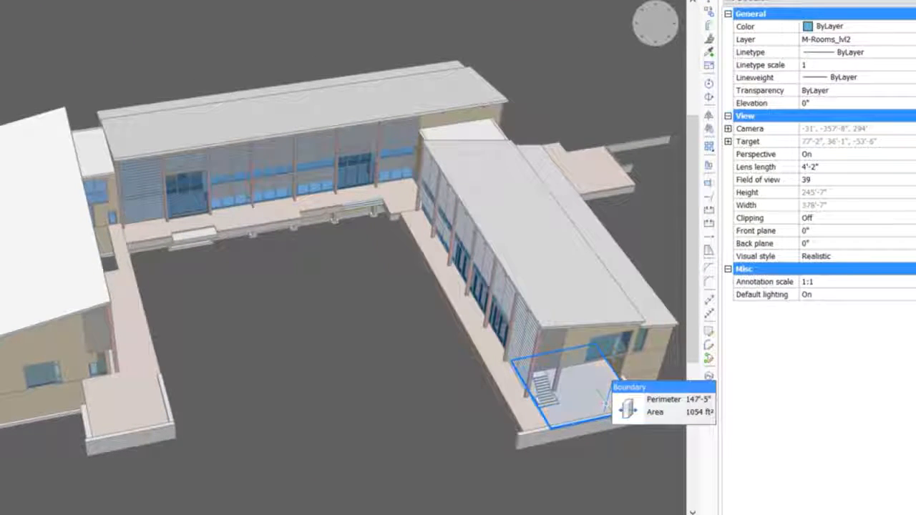
# Step: Classify the 3D solid at the front terrace of the east building as a Slab and apply the Ext_Deck composition to the adjacent walkway
pyautogui.moveTo(622, 405)
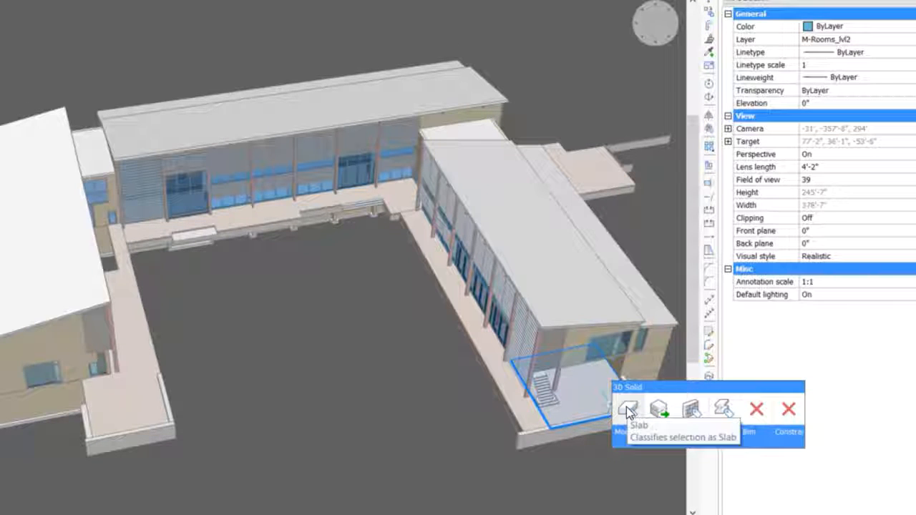
pyautogui.click(628, 408)
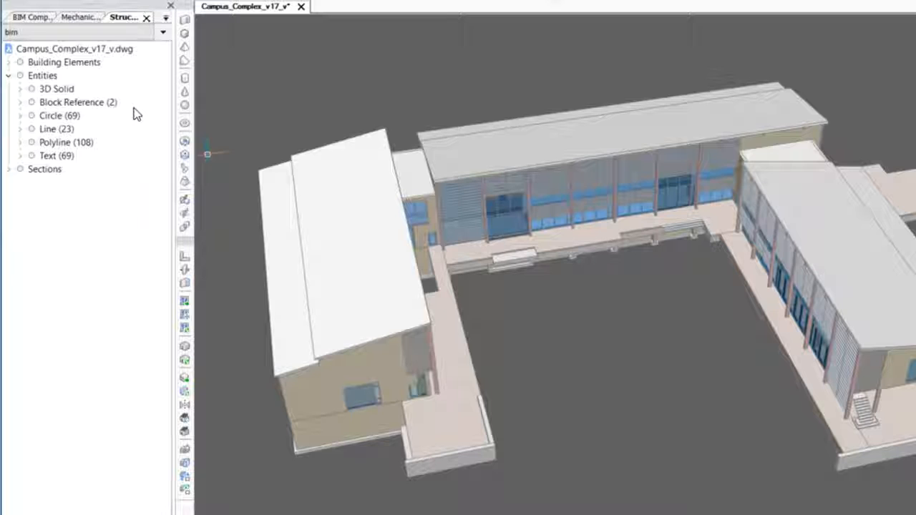
pyautogui.click(33, 16)
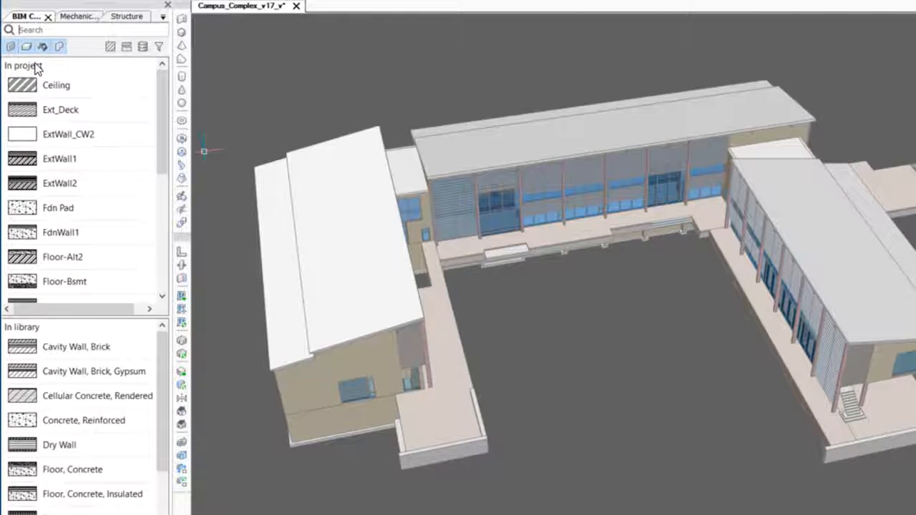
pyautogui.click(52, 112)
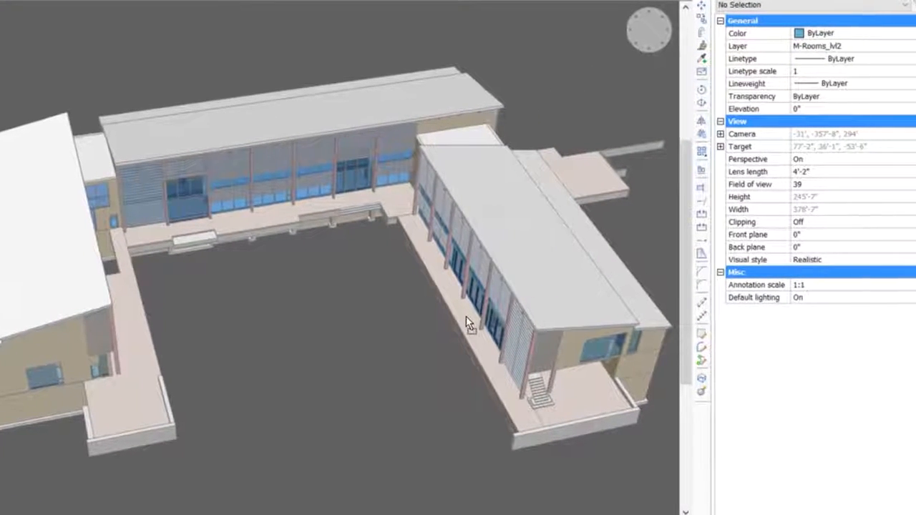
# Step: Select the east building's walkway and terrace slab solids together and set their Building property to Bldg2-East
pyautogui.moveTo(528, 319)
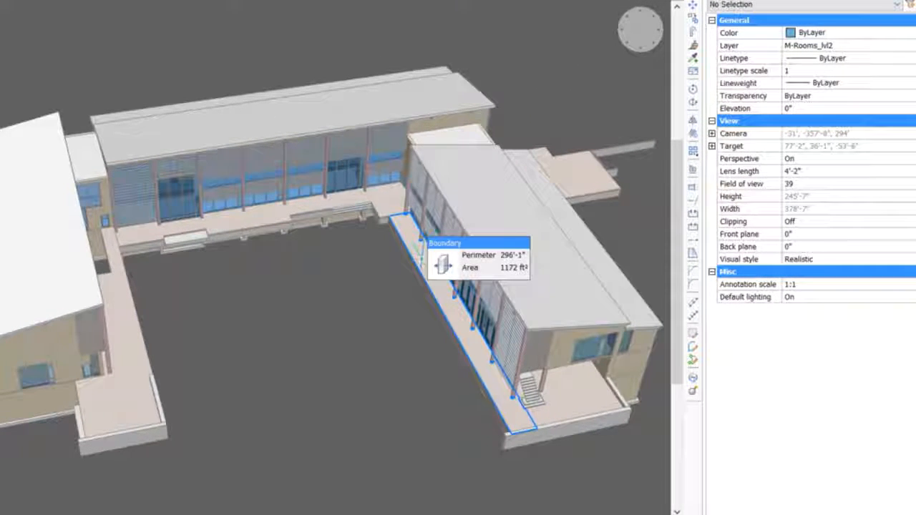
pyautogui.press('Tab')
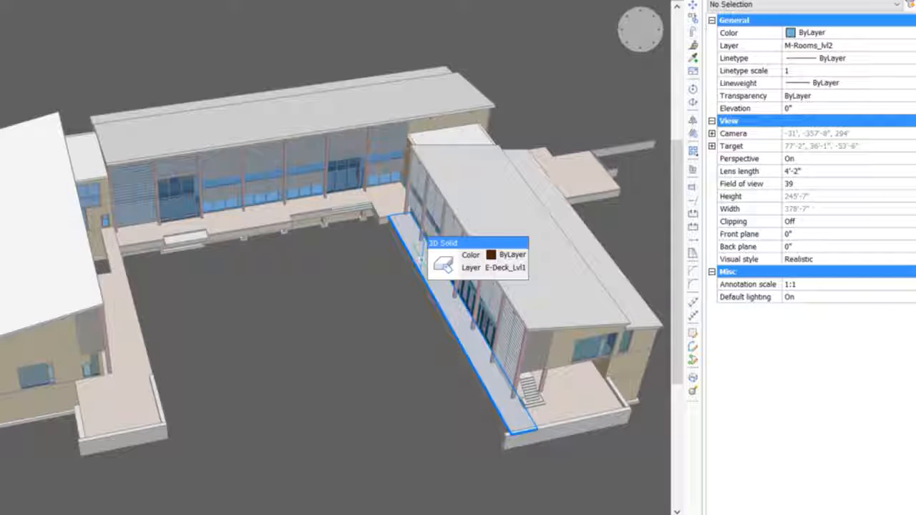
pyautogui.click(382, 286)
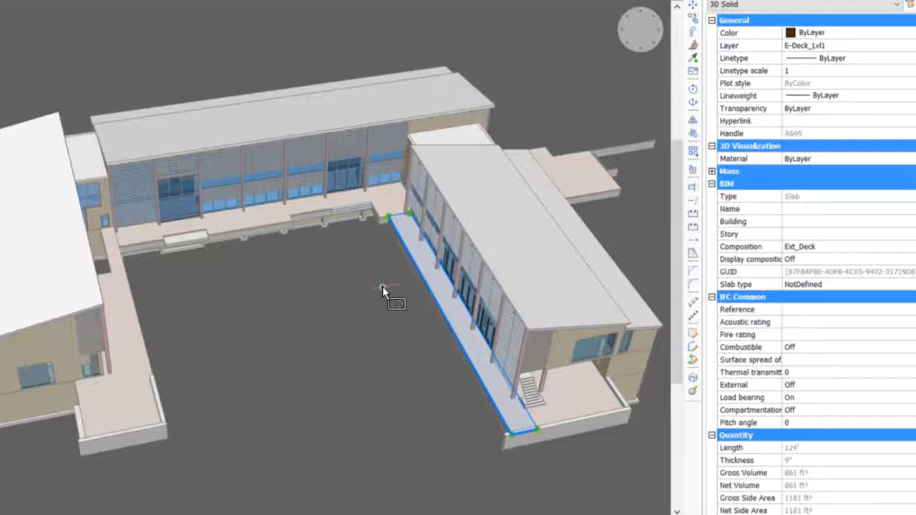
pyautogui.click(861, 247)
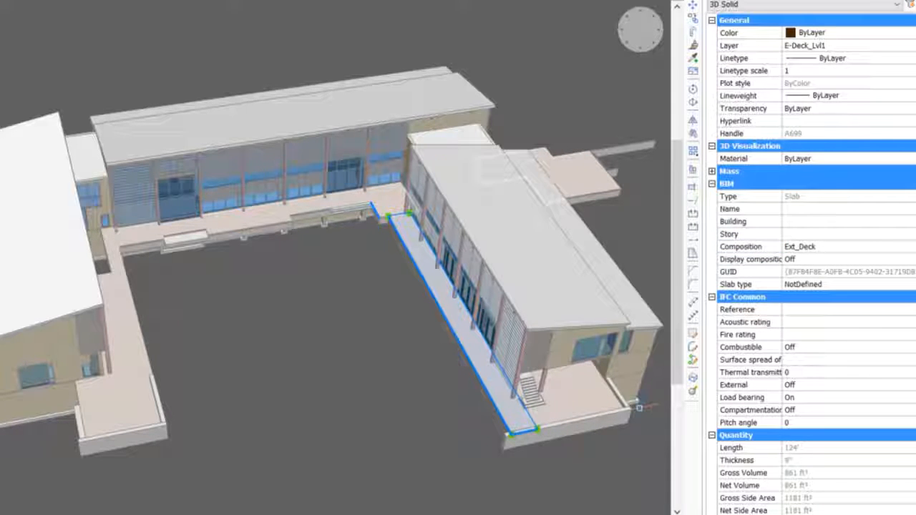
pyautogui.moveTo(571, 393)
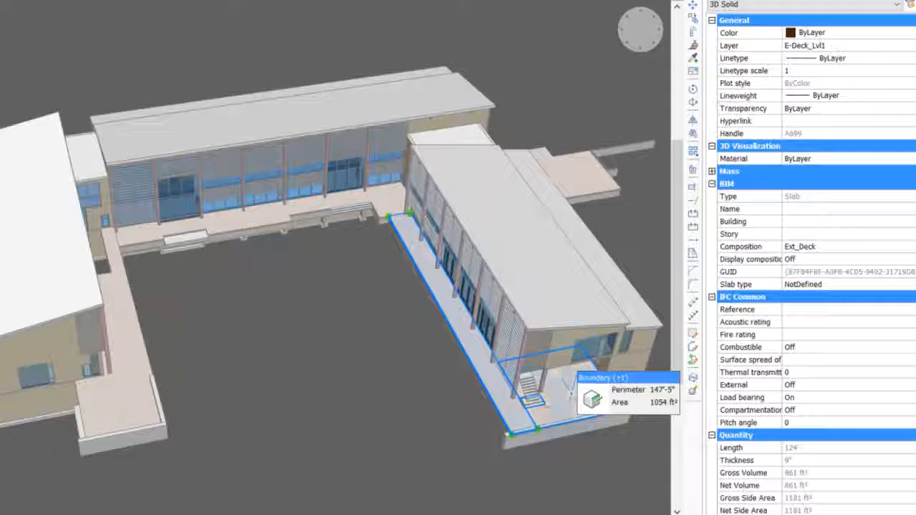
pyautogui.click(572, 394)
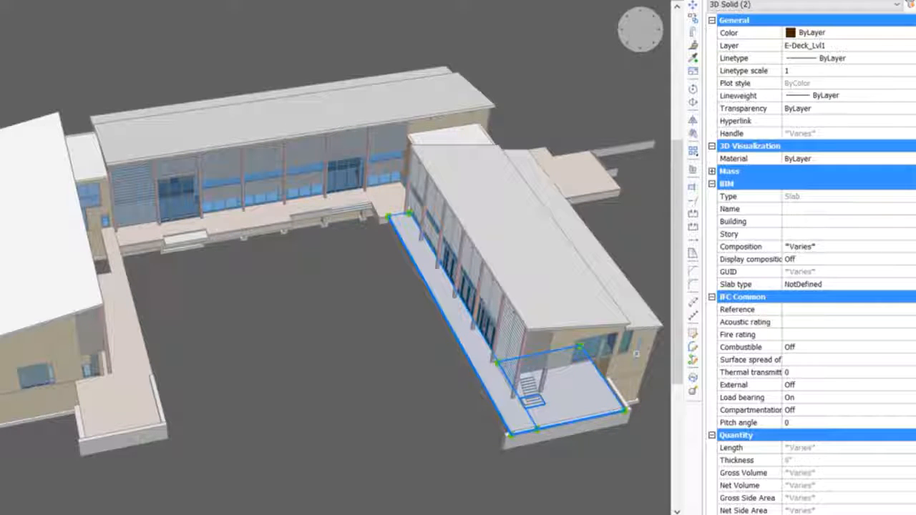
pyautogui.click(894, 222)
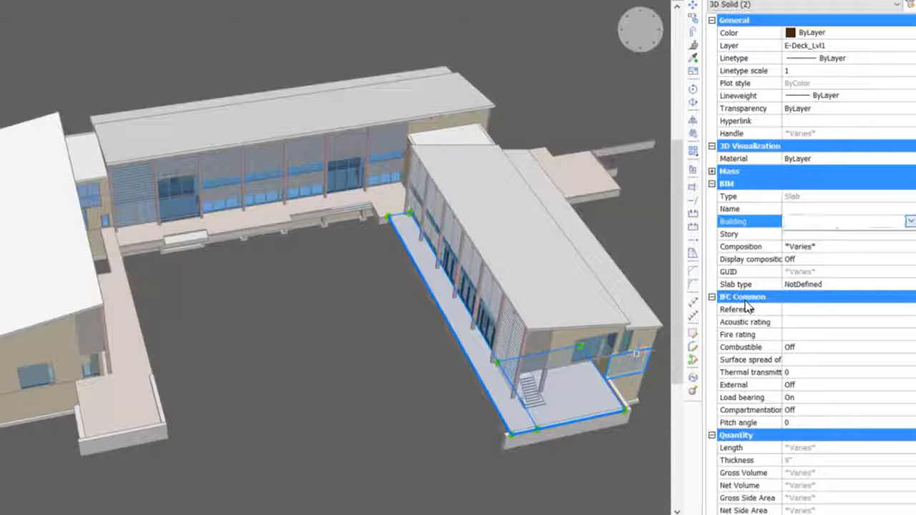
pyautogui.click(910, 222)
pyautogui.click(881, 259)
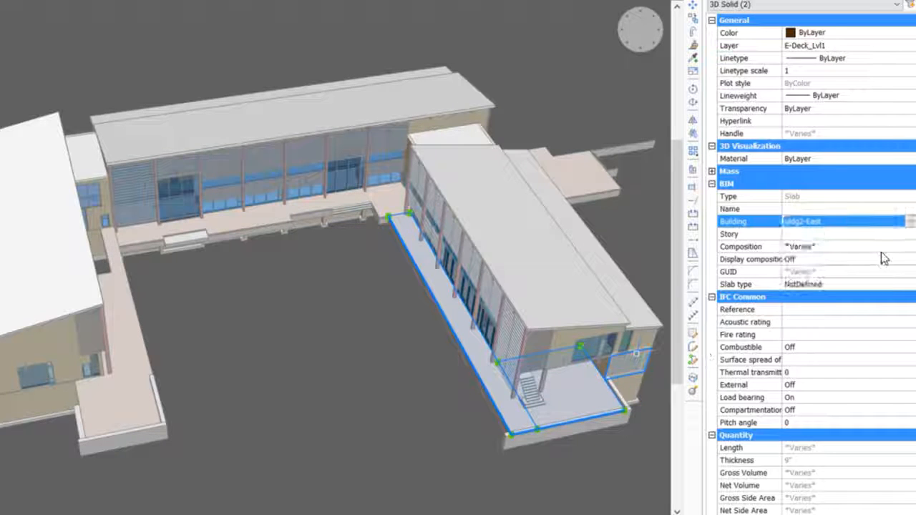
# Step: Assign the two selected deck slabs to the First Floor story and clear the selection
pyautogui.click(903, 236)
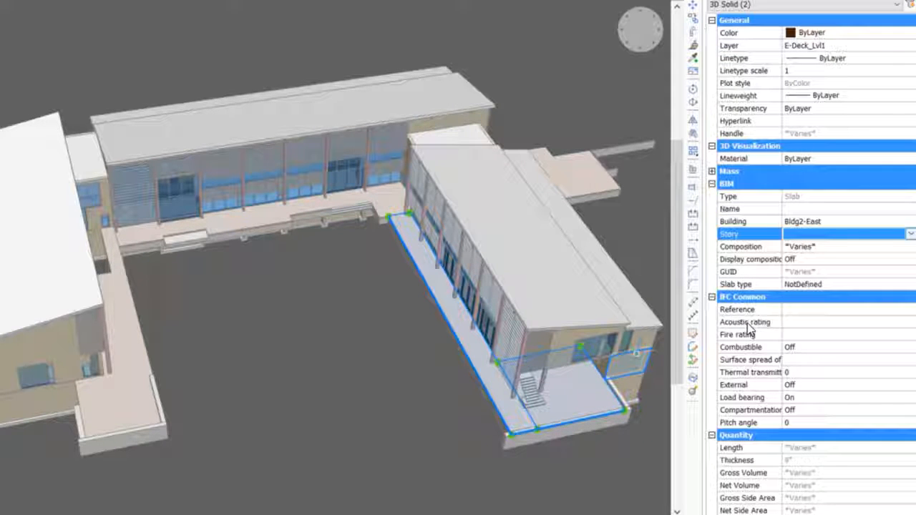
pyautogui.click(911, 234)
pyautogui.click(886, 268)
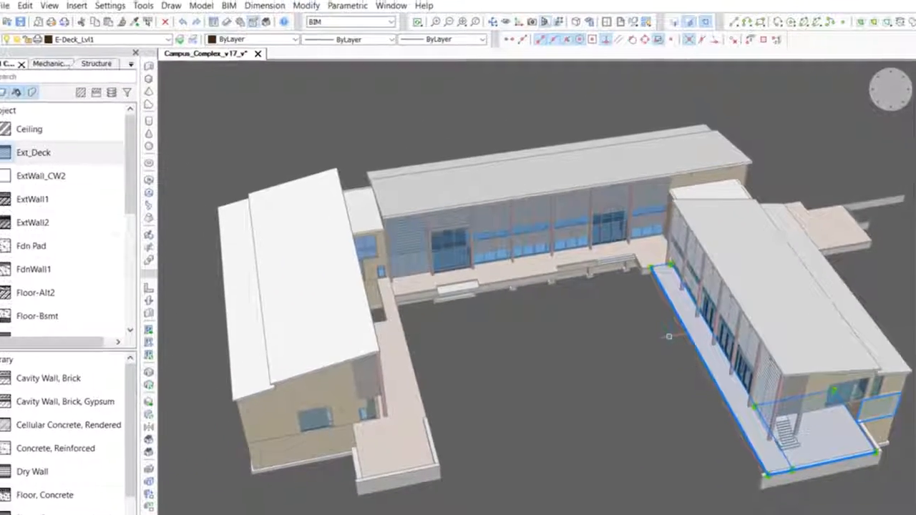
pyautogui.press('Escape')
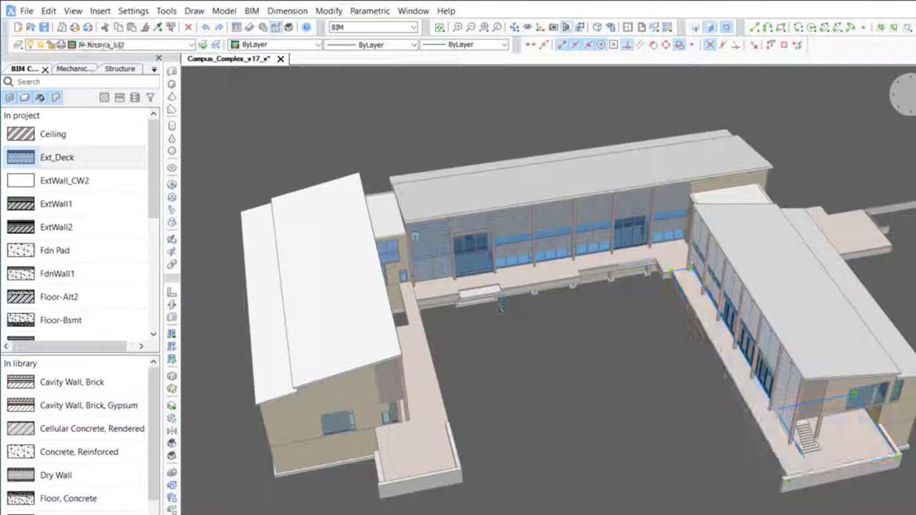
# Step: Expand Bldg2-East, First Floor and Slab in the structure tree and select the Ext_Deck group and slab BA8C to locate the two decks
pyautogui.click(122, 69)
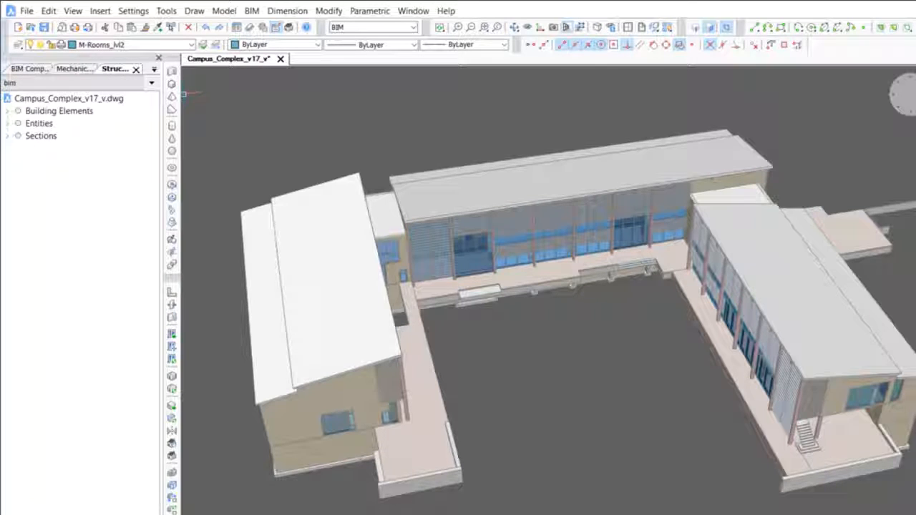
pyautogui.click(8, 112)
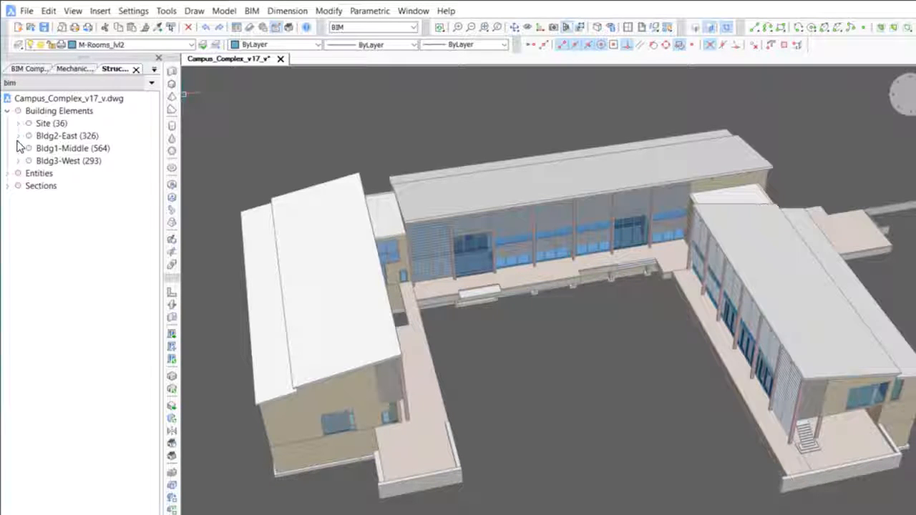
pyautogui.click(18, 136)
pyautogui.click(29, 160)
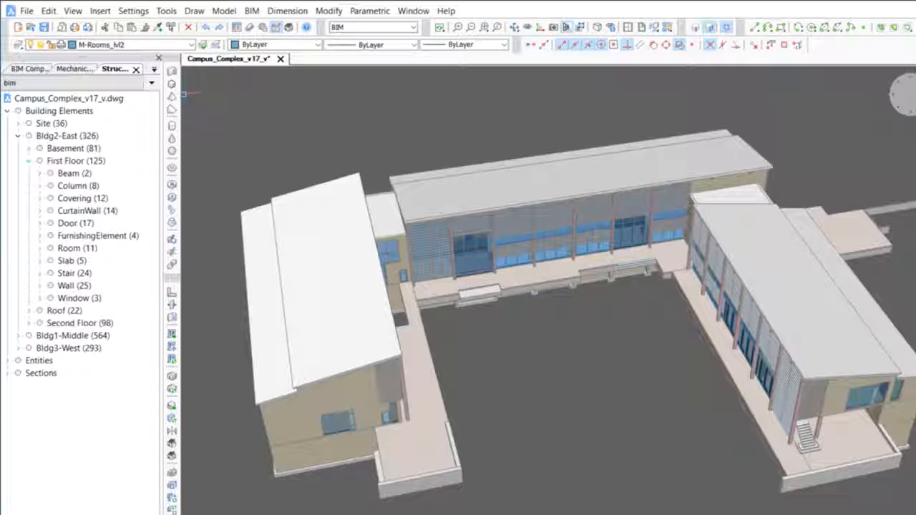
pyautogui.click(40, 262)
pyautogui.click(85, 285)
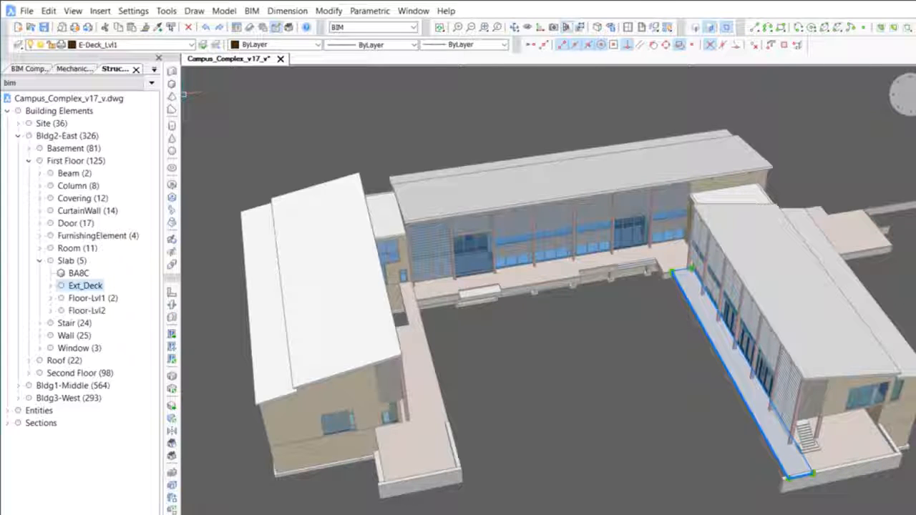
pyautogui.click(79, 275)
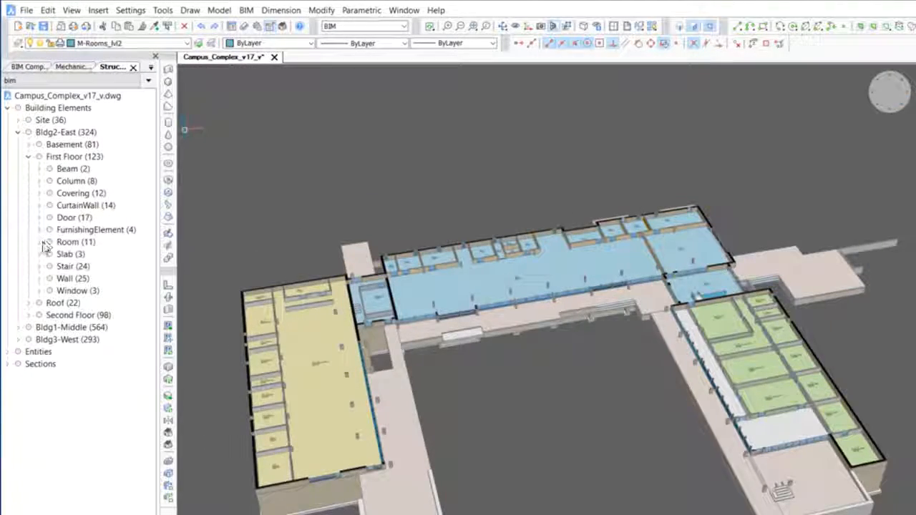
# Step: Expand the First Floor rooms of Bldg2-East in the structure tree and highlight the Design and Marketing department rooms in the clipped model
pyautogui.click(40, 243)
pyautogui.click(85, 254)
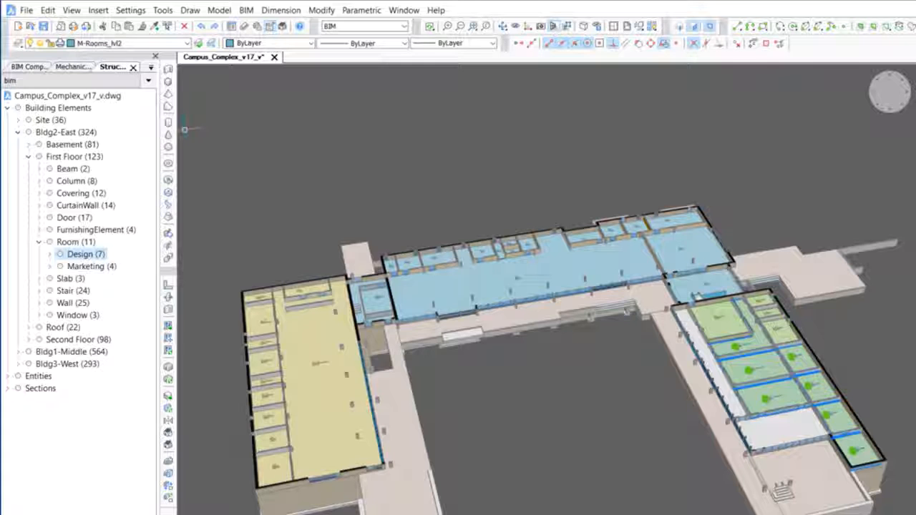
pyautogui.click(87, 266)
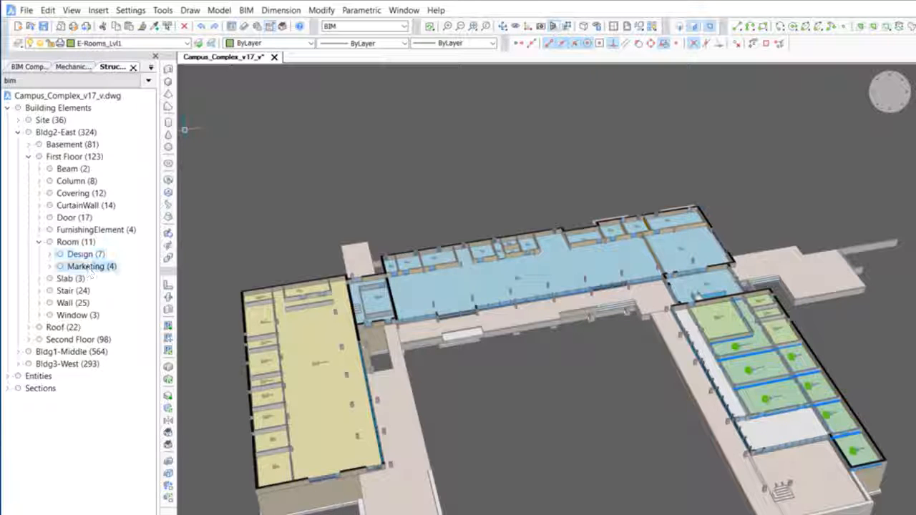